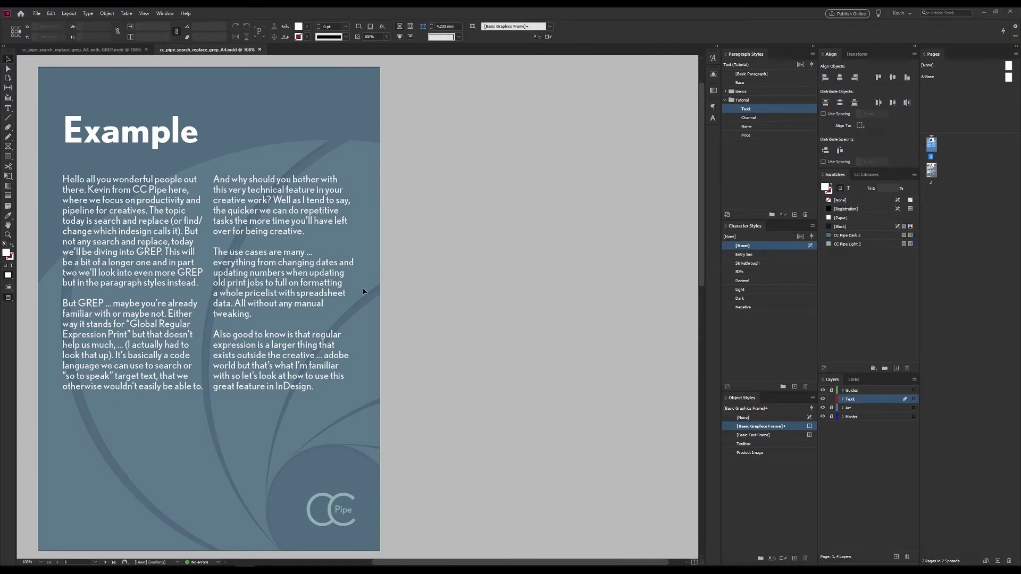
# Step: Open the Text paragraph style's options at the GREP Style section
pyautogui.click(280, 285)
pyautogui.click(480, 304)
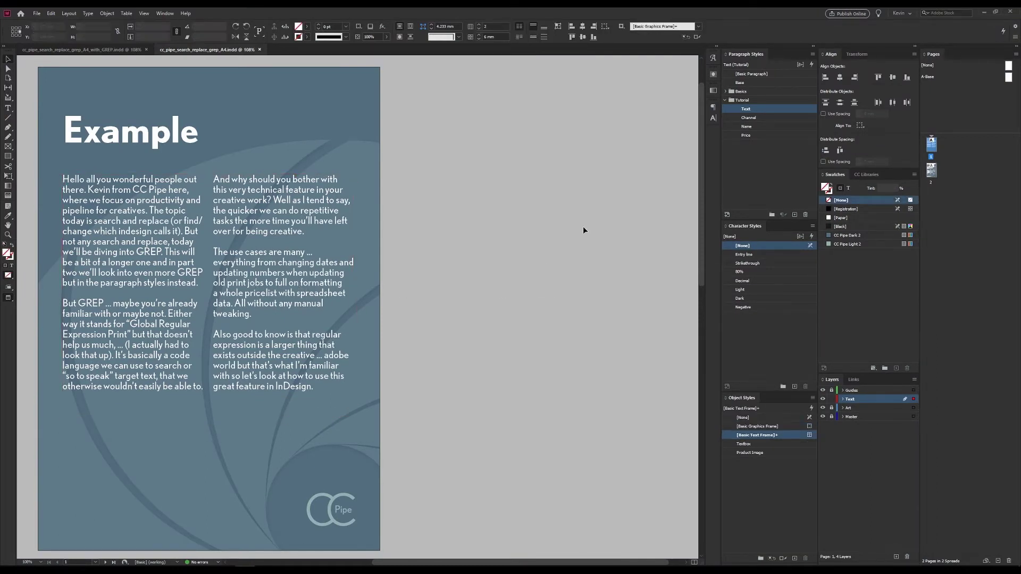
pyautogui.rightClick(746, 109)
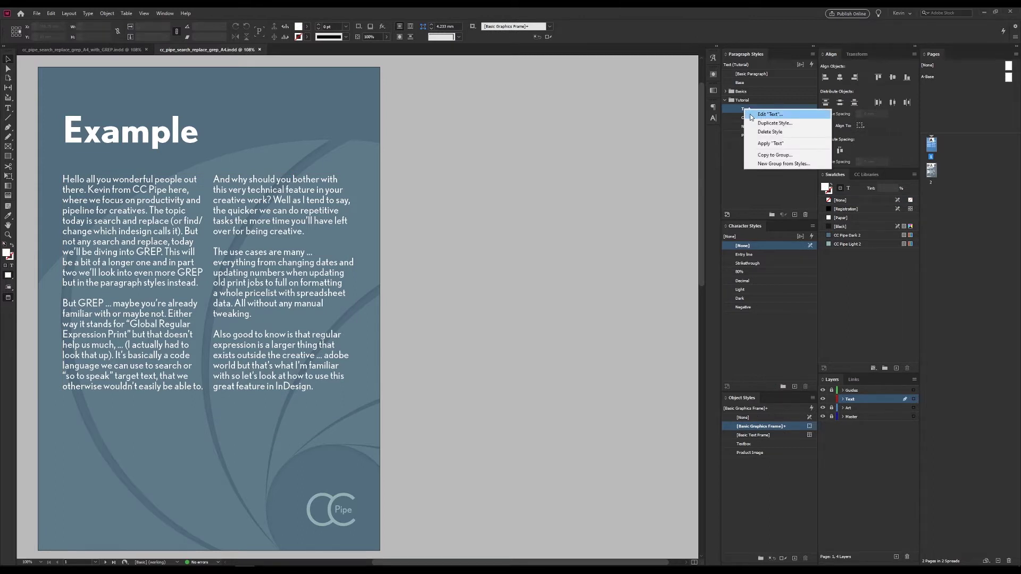
pyautogui.click(769, 115)
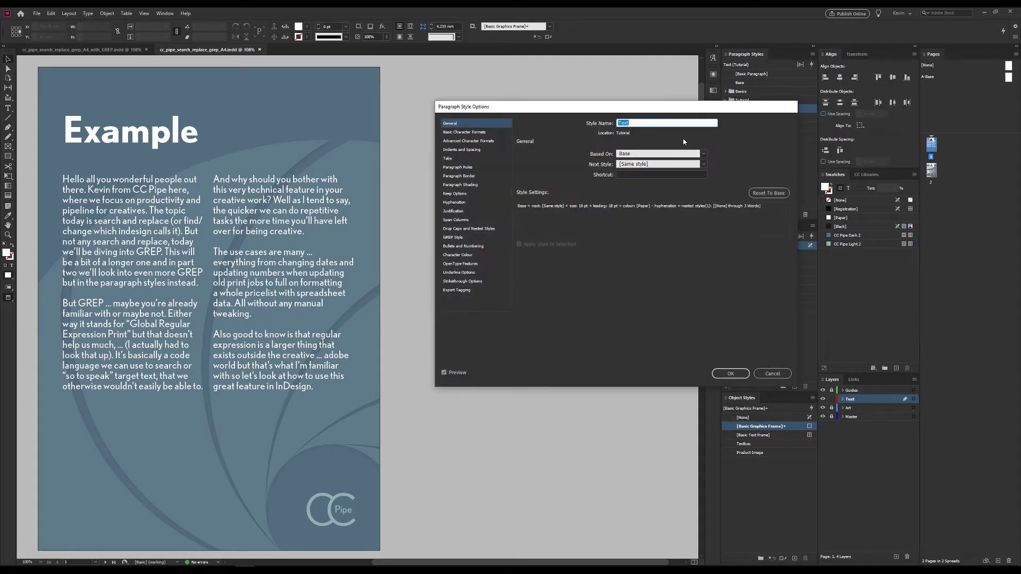
pyautogui.click(456, 238)
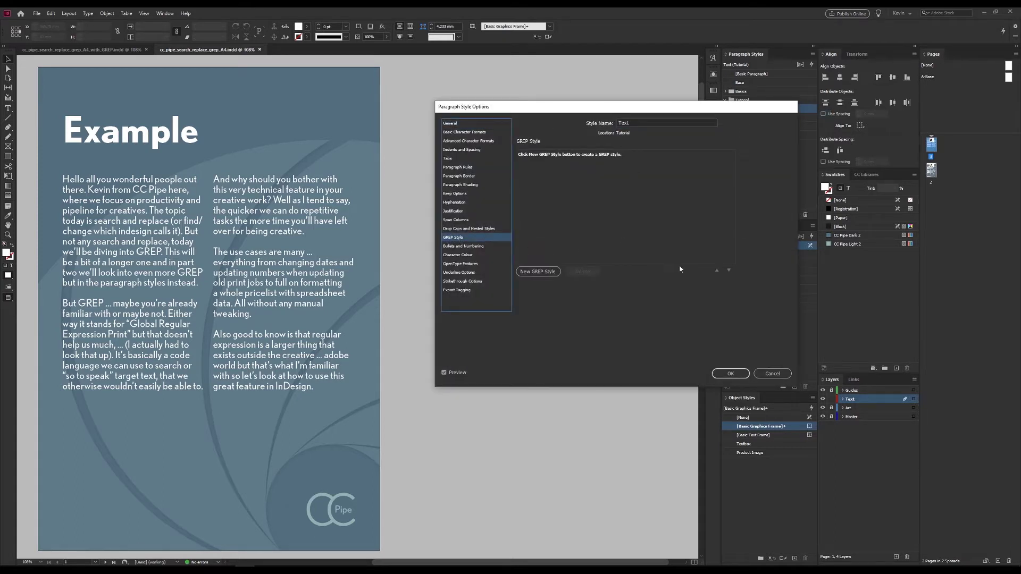
# Step: Add a GREP rule applying the Light character style to every letter 'a'
pyautogui.click(543, 272)
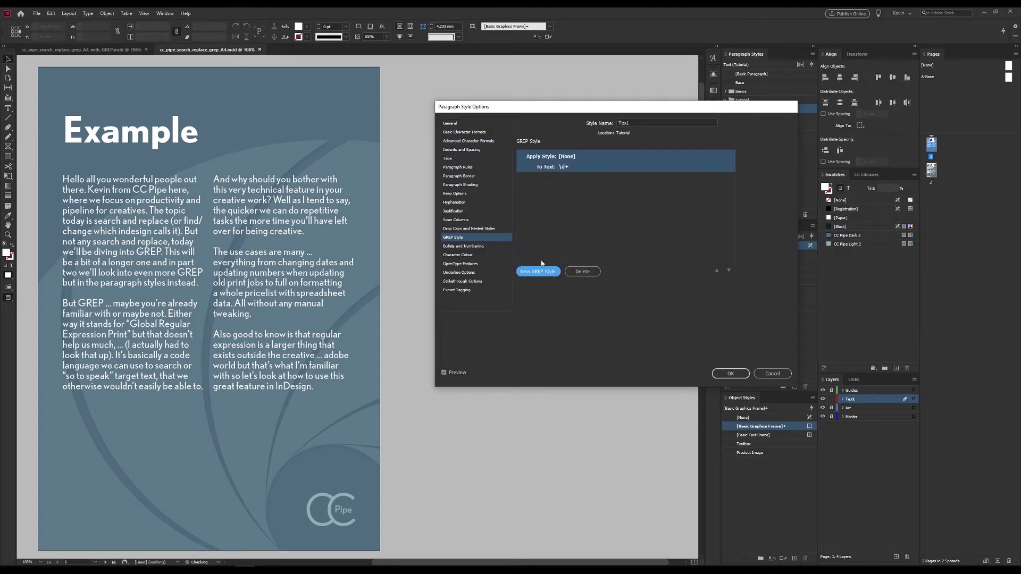
pyautogui.click(568, 157)
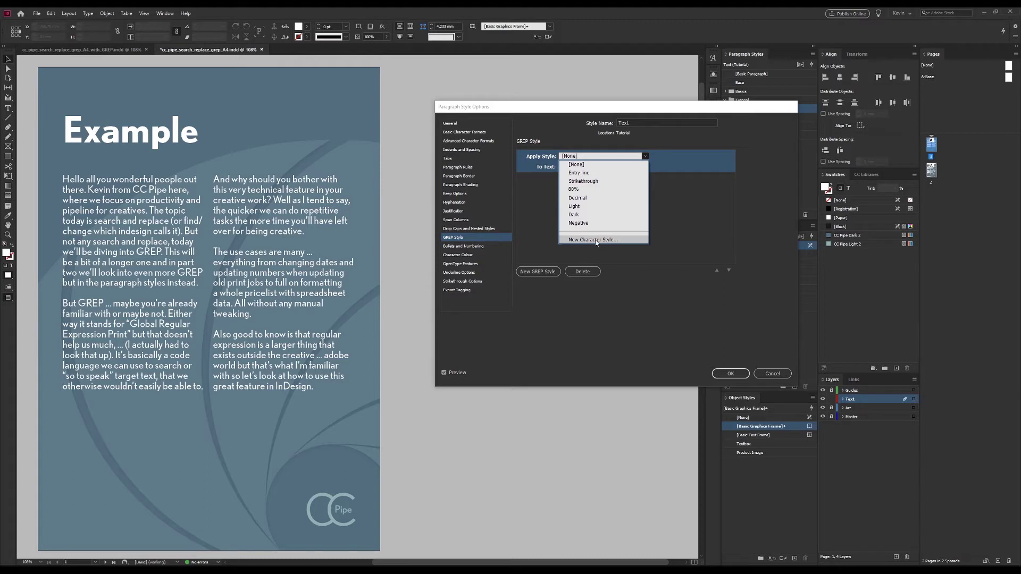
pyautogui.click(585, 205)
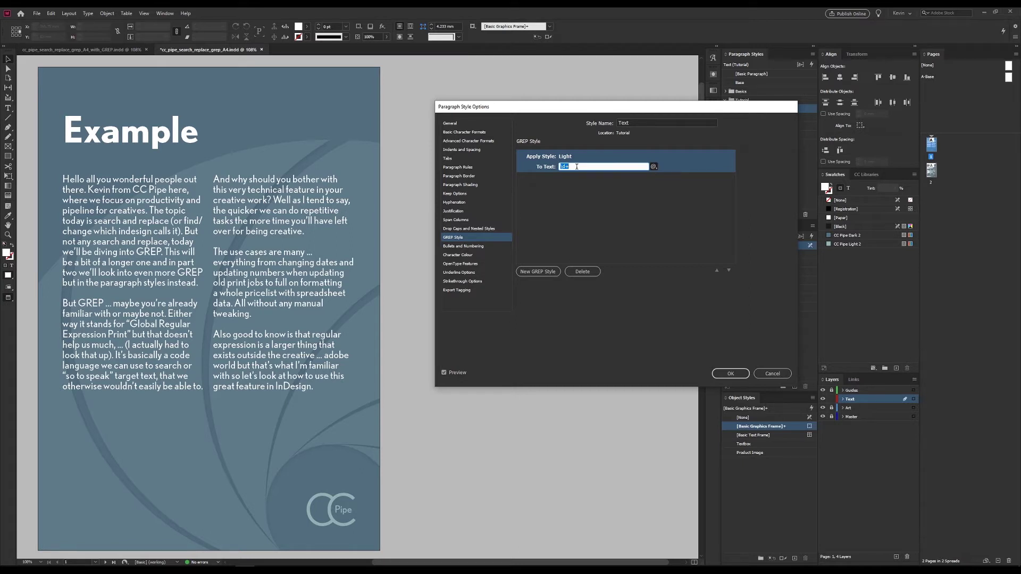
pyautogui.write('a')
pyautogui.click(573, 193)
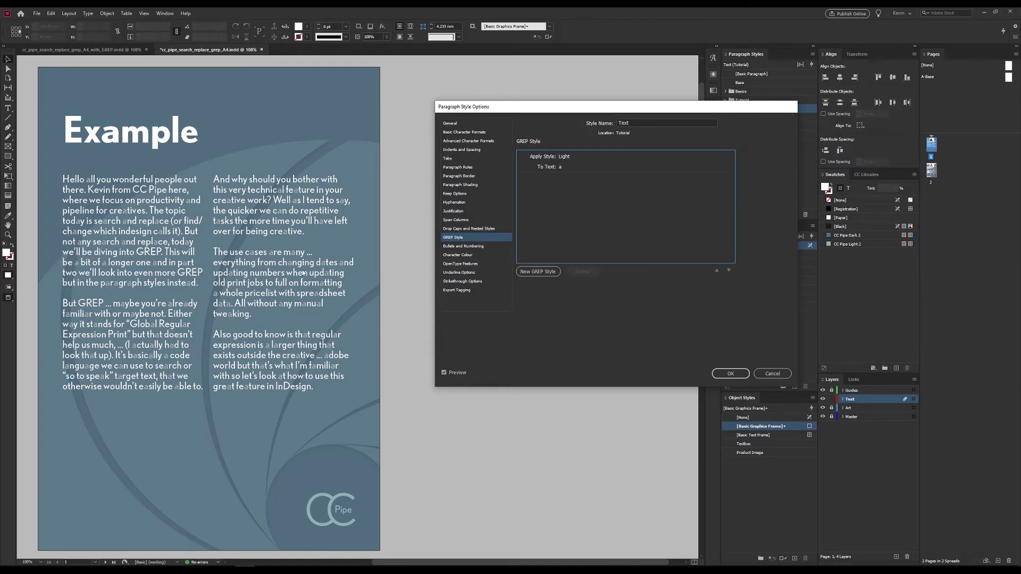
# Step: Change the GREP rule's target text to the Any White Space wildcard
pyautogui.click(577, 167)
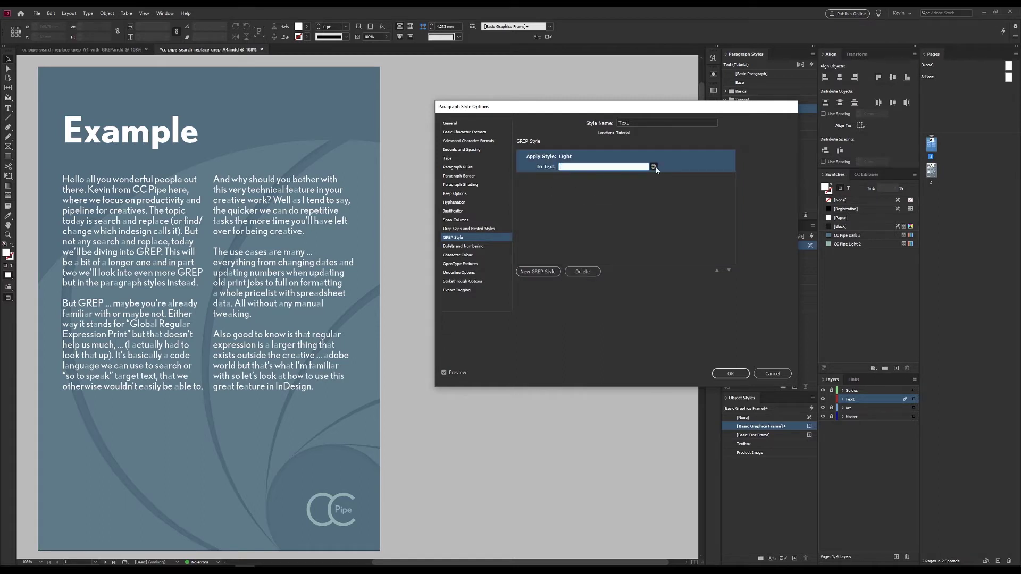
pyautogui.click(654, 167)
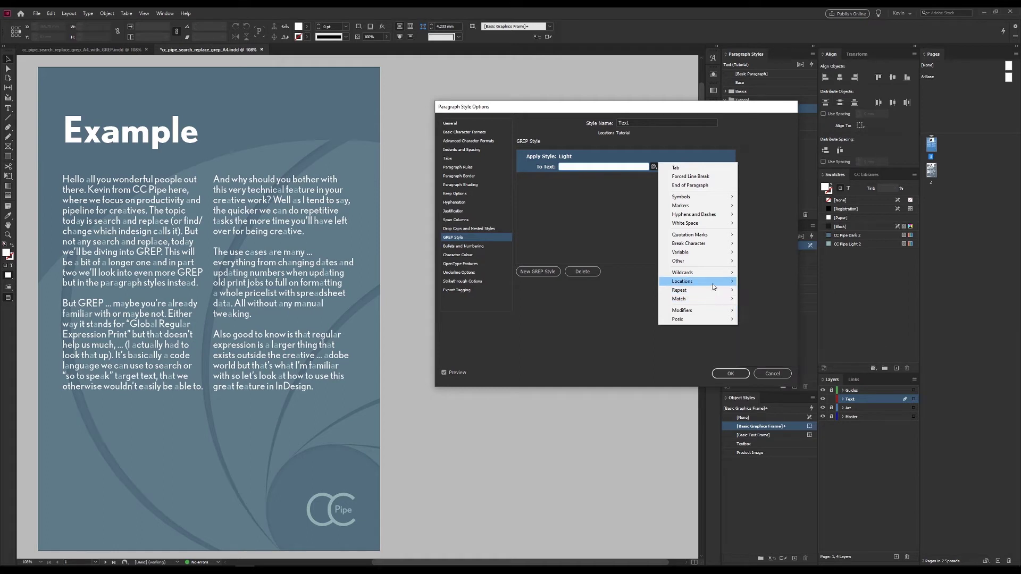
pyautogui.moveTo(710, 279)
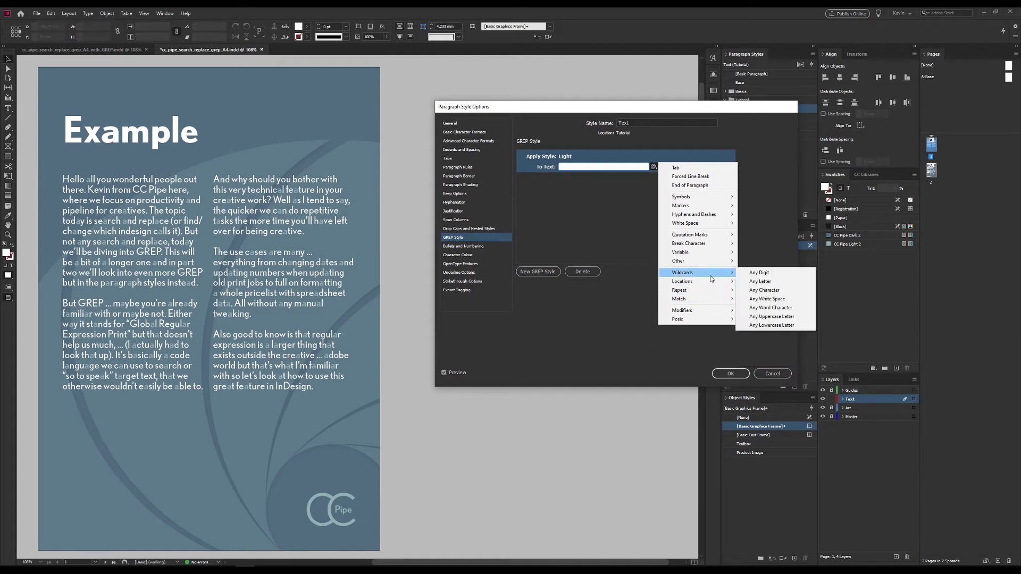
pyautogui.click(773, 299)
# Step: Switch the rule's style to Strikethrough to preview it, then cancel the dialog
pyautogui.click(577, 156)
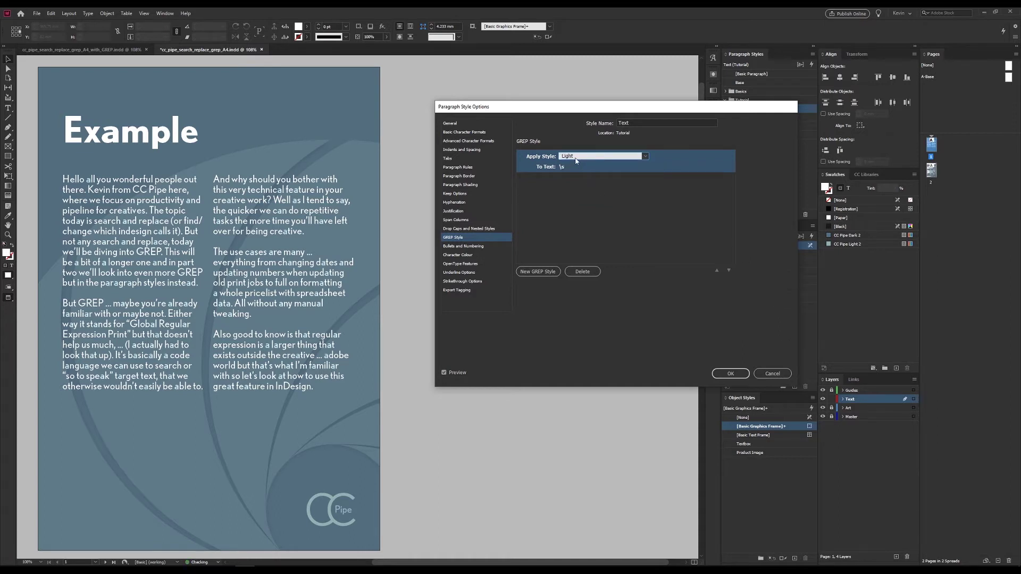
pyautogui.click(585, 181)
pyautogui.click(613, 207)
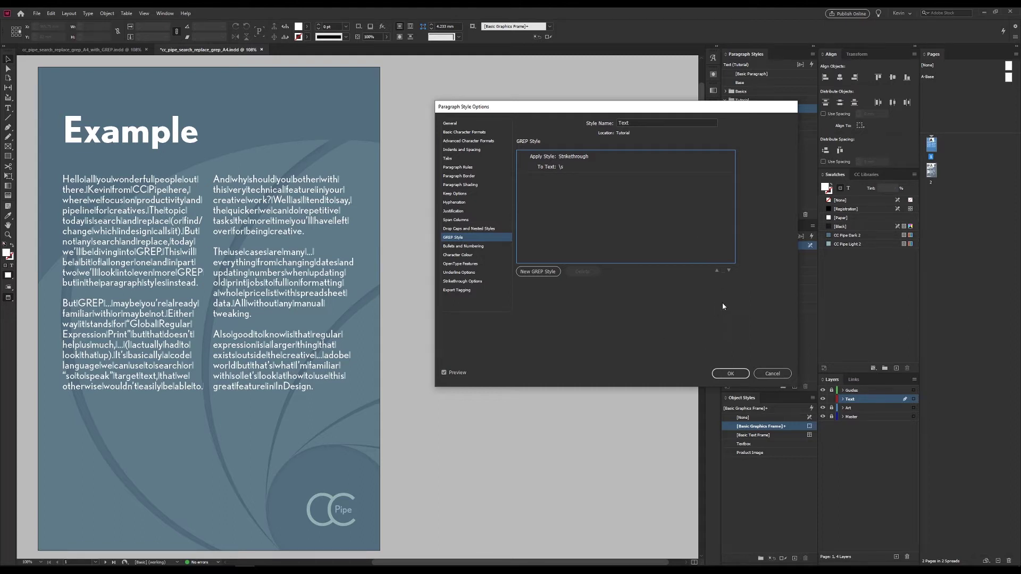
pyautogui.click(767, 375)
# Step: Open the Price paragraph style's options at the GREP Style section
pyautogui.scroll(-10, 515, 289)
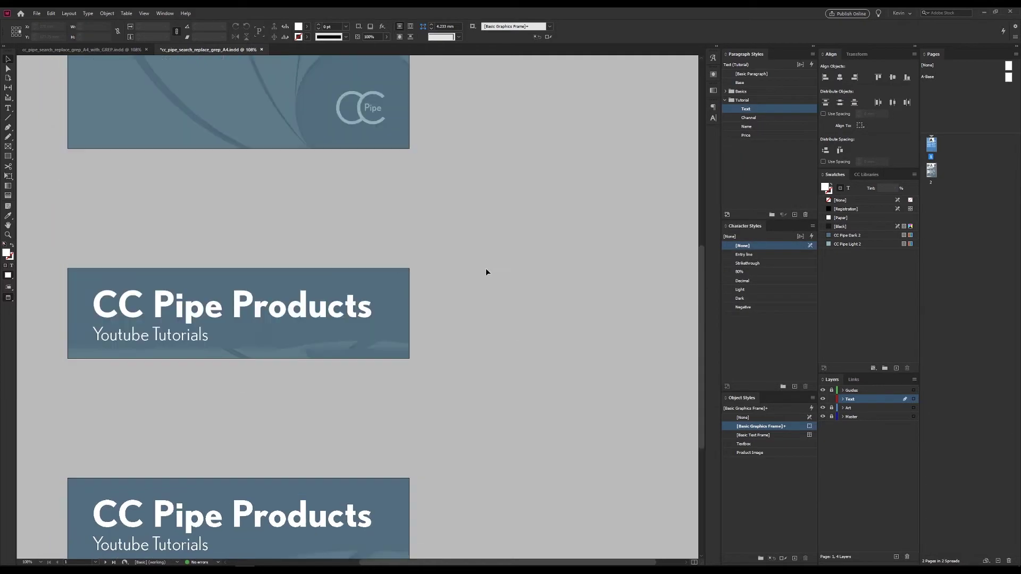
pyautogui.scroll(-2, 477, 291)
pyautogui.moveTo(474, 305); pyautogui.dragTo(489, 273)
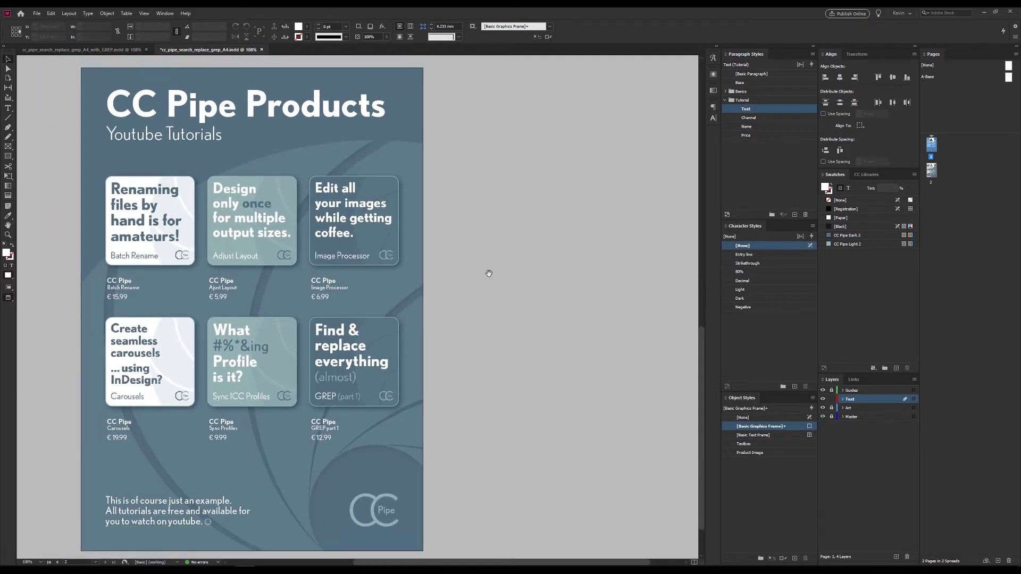
pyautogui.scroll(6, 129, 299)
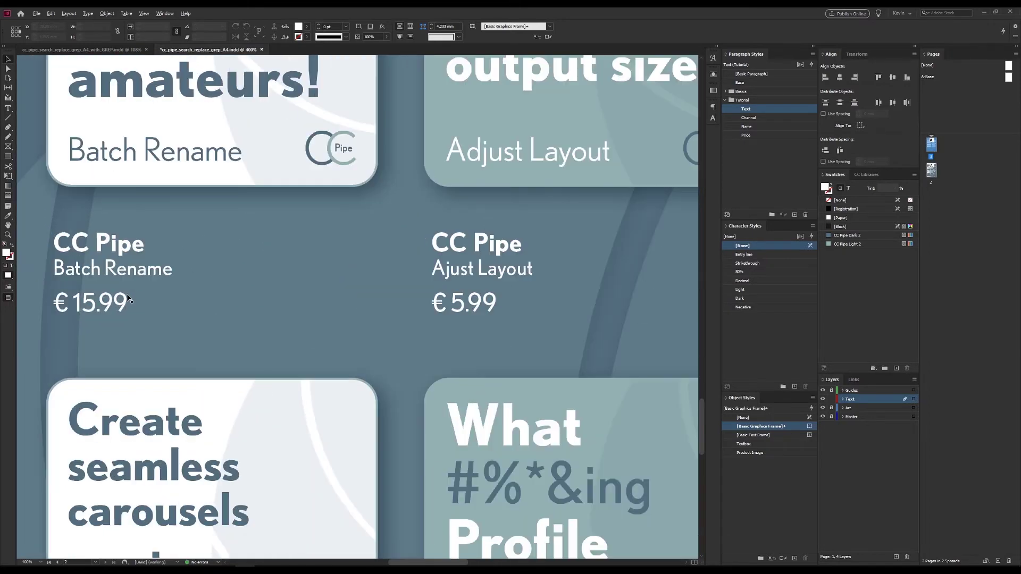
pyautogui.moveTo(177, 266); pyautogui.dragTo(242, 283)
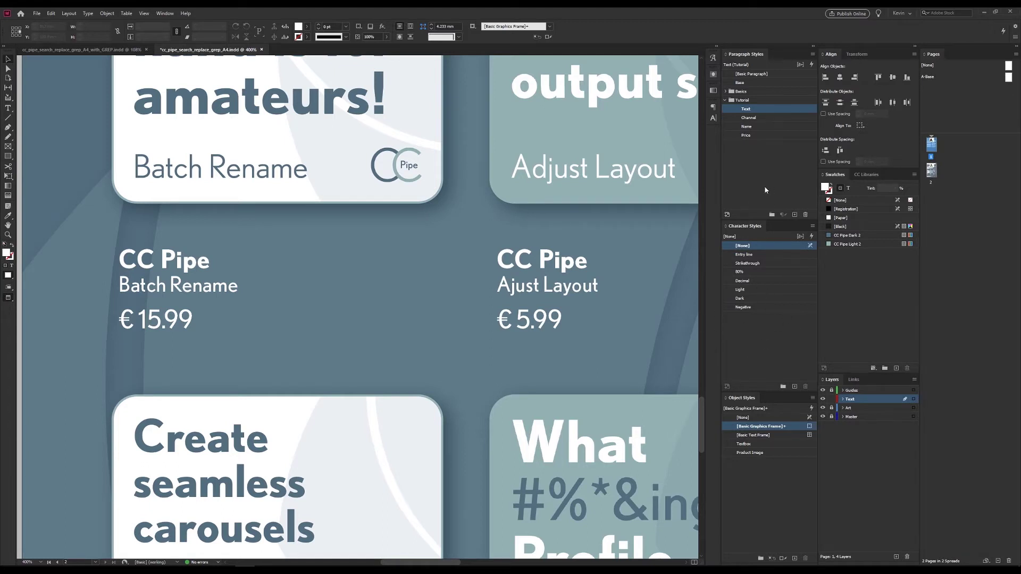
pyautogui.rightClick(750, 137)
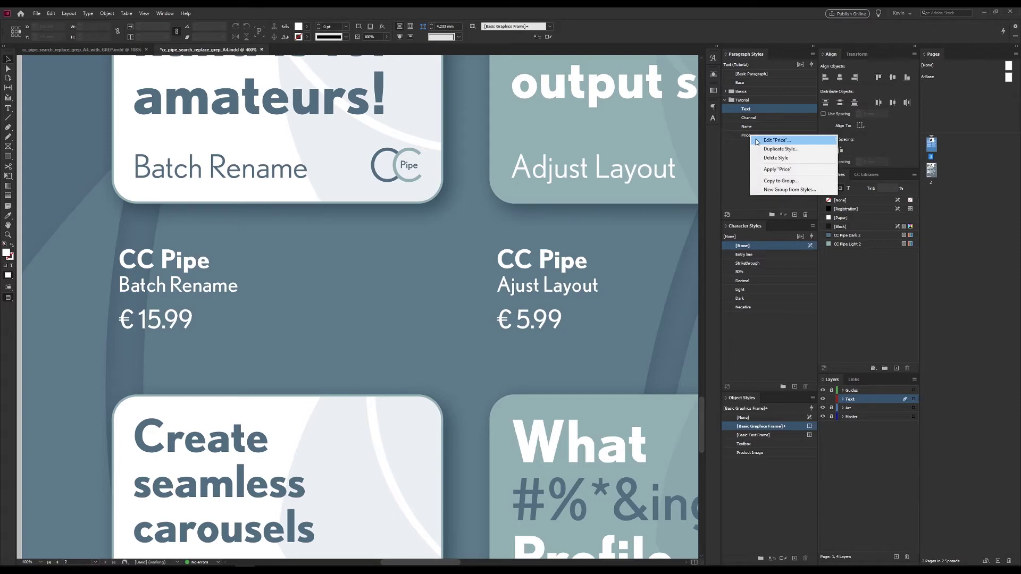
pyautogui.click(766, 142)
pyautogui.click(454, 238)
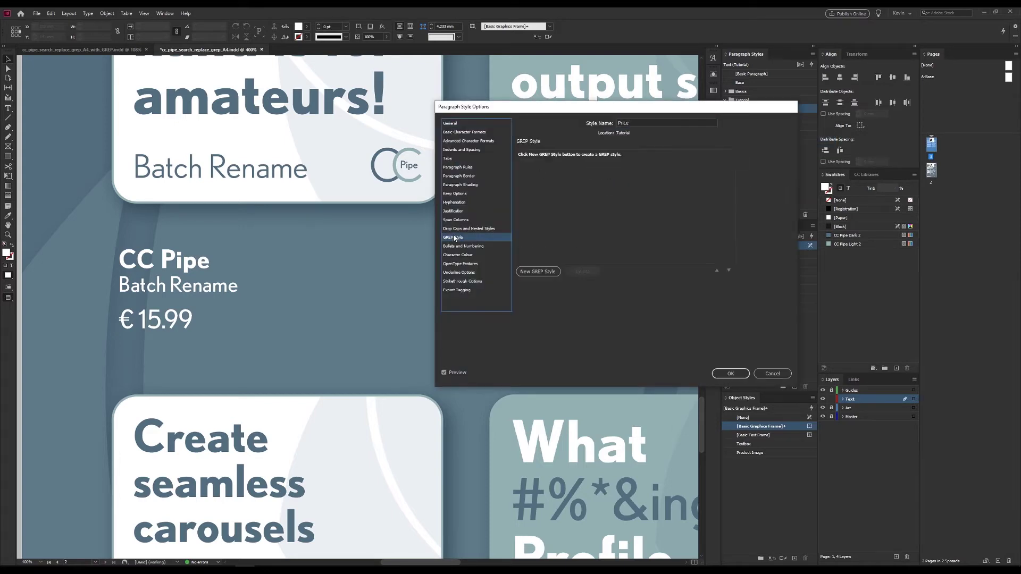
# Step: Add a GREP rule applying the 80% character style to the € sign
pyautogui.click(543, 270)
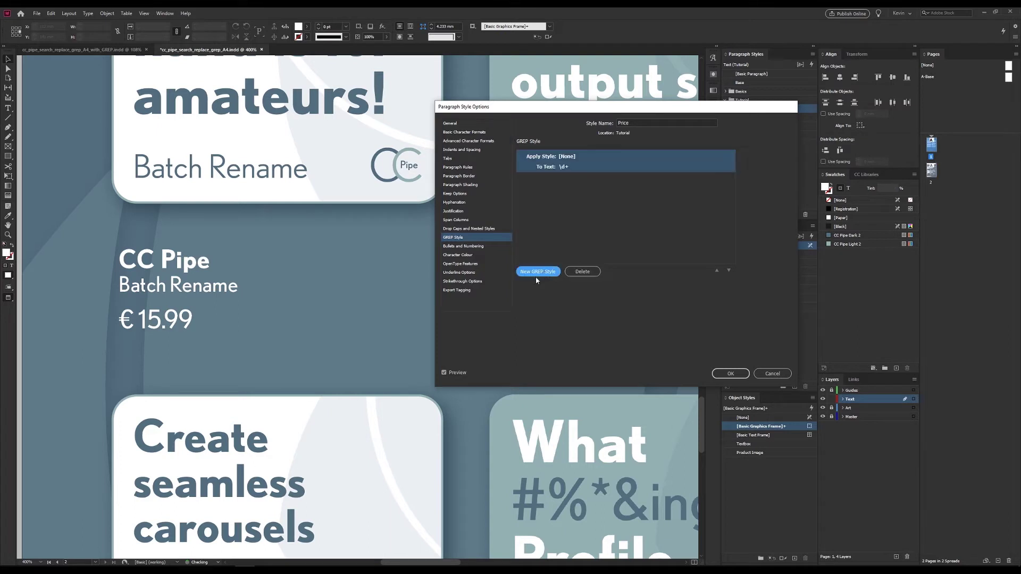
pyautogui.click(567, 156)
pyautogui.click(567, 156)
pyautogui.click(579, 192)
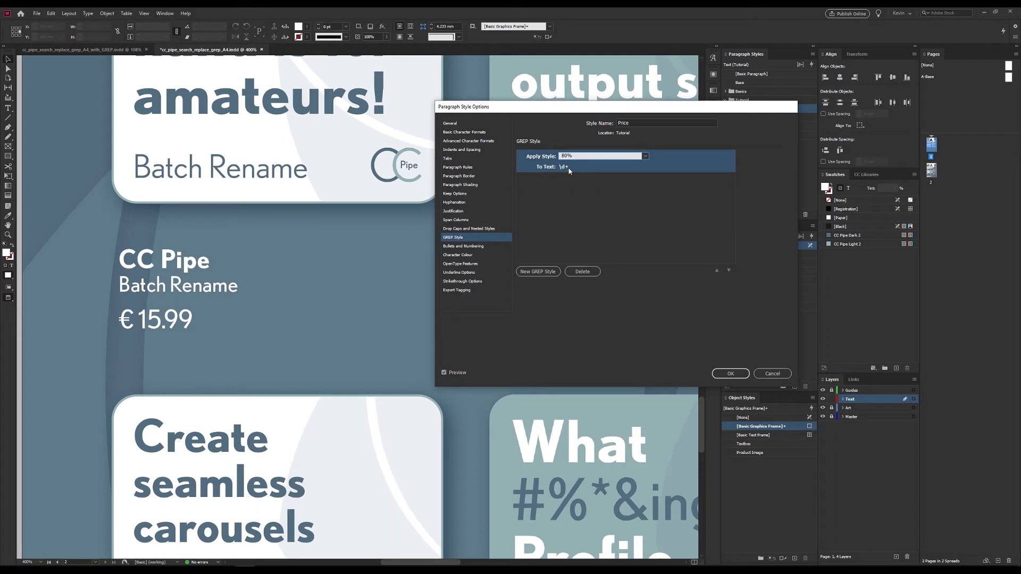
pyautogui.click(570, 167)
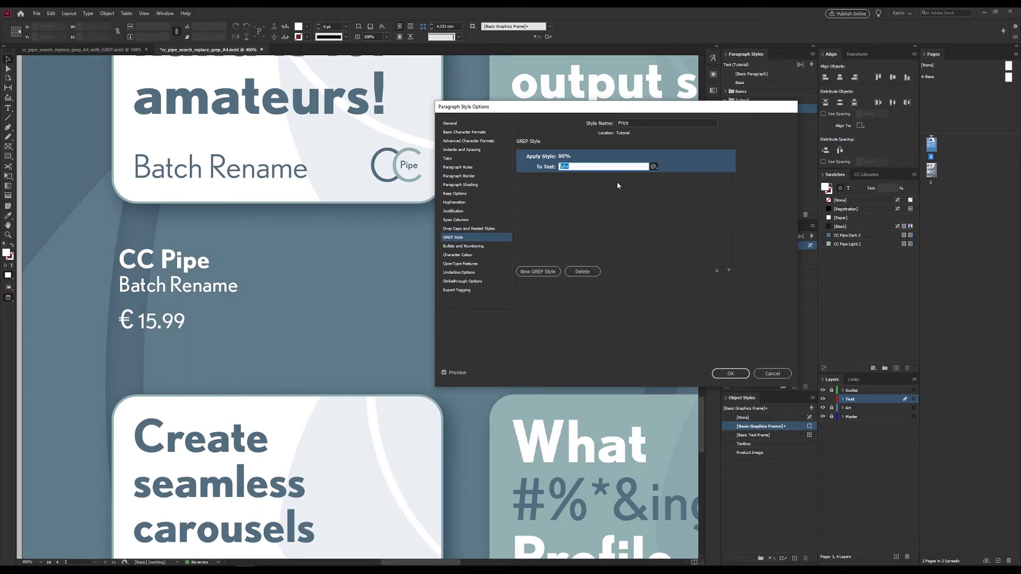
pyautogui.write('€')
pyautogui.click(627, 198)
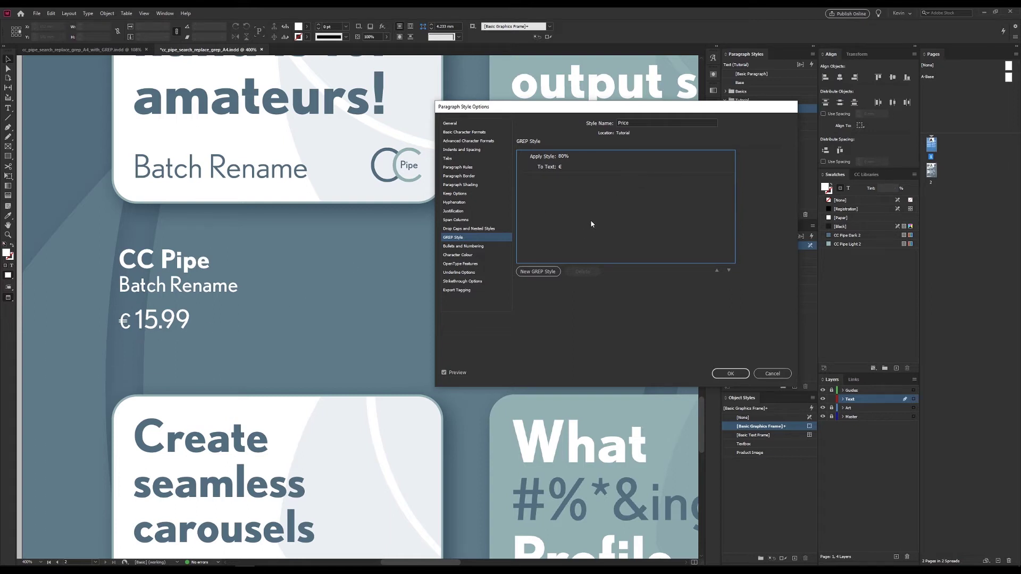
pyautogui.click(536, 273)
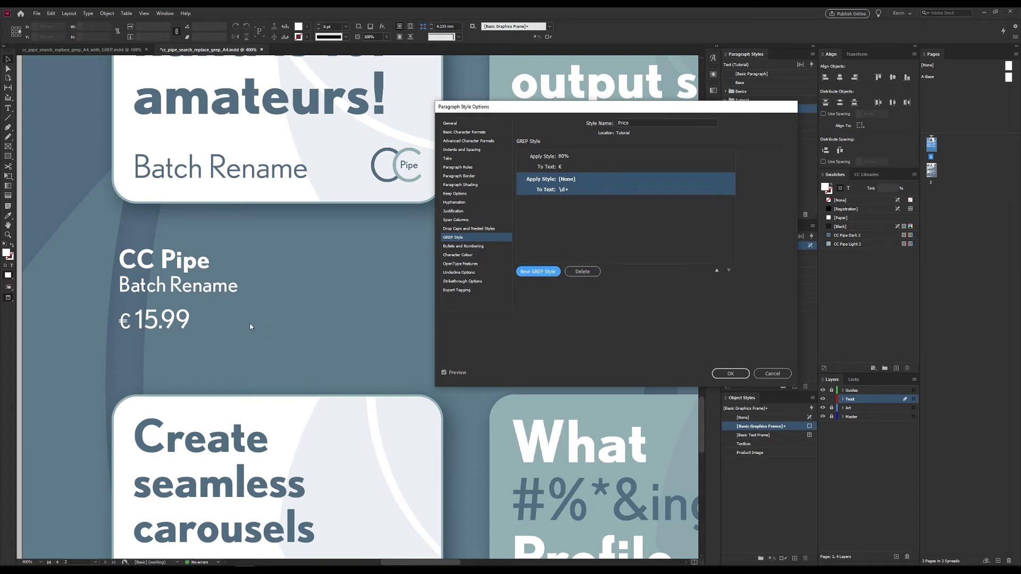
# Step: Set the new GREP rule's pattern to \d+\.\d\d to match the prices
pyautogui.click(567, 190)
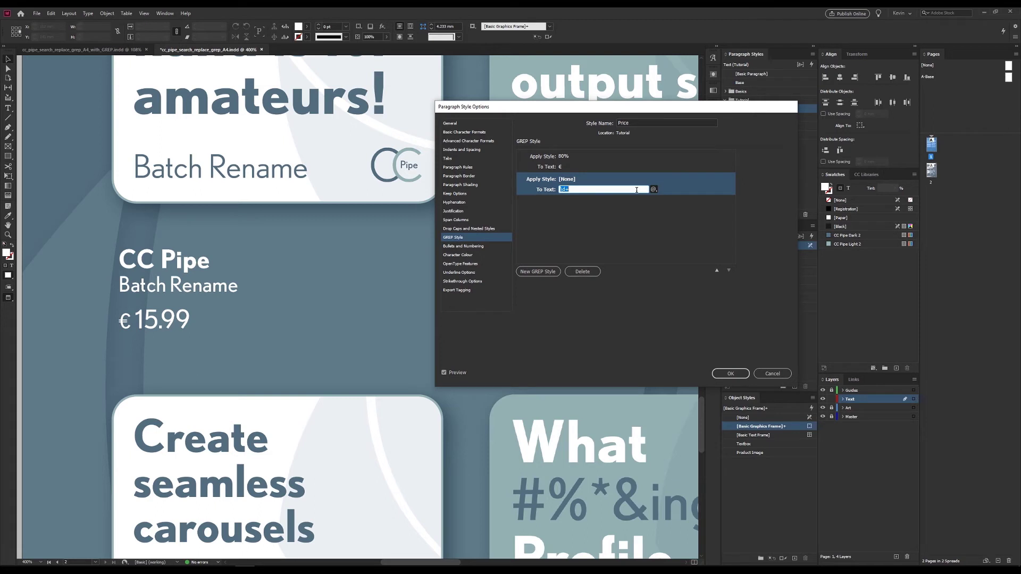
pyautogui.press('BackSpace')
pyautogui.click(654, 190)
pyautogui.moveTo(709, 296)
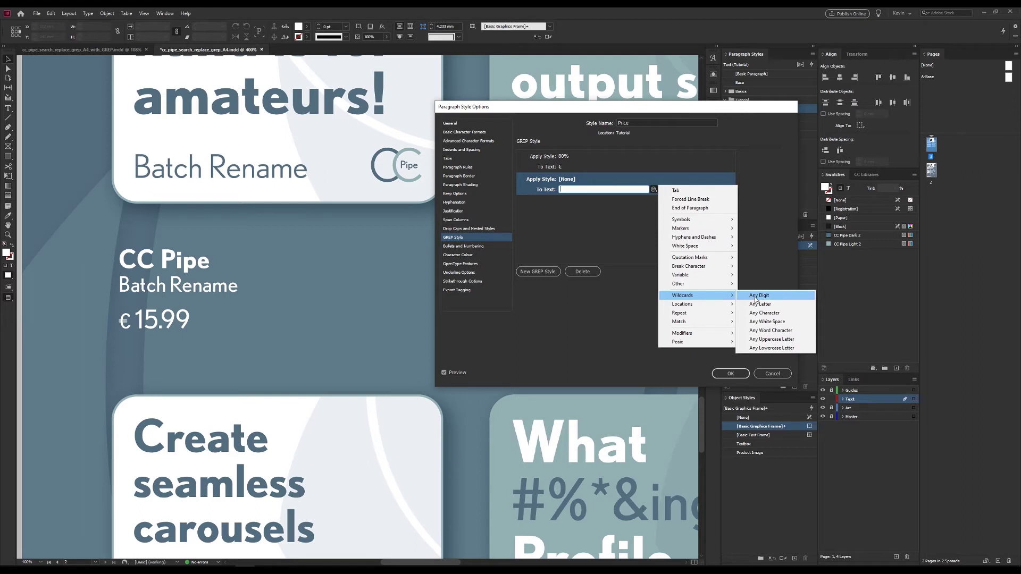
pyautogui.click(774, 300)
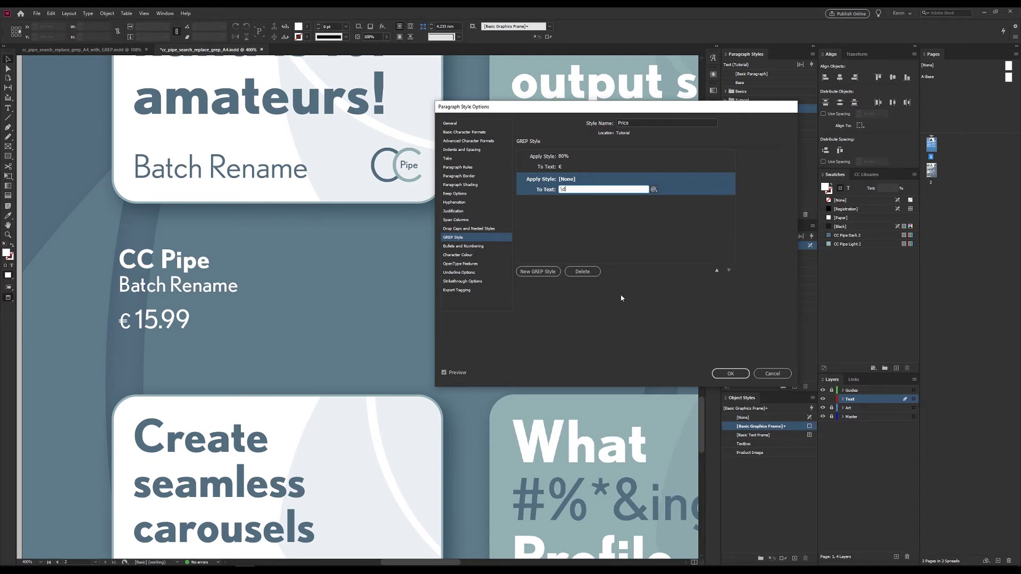
pyautogui.click(654, 190)
pyautogui.moveTo(691, 313)
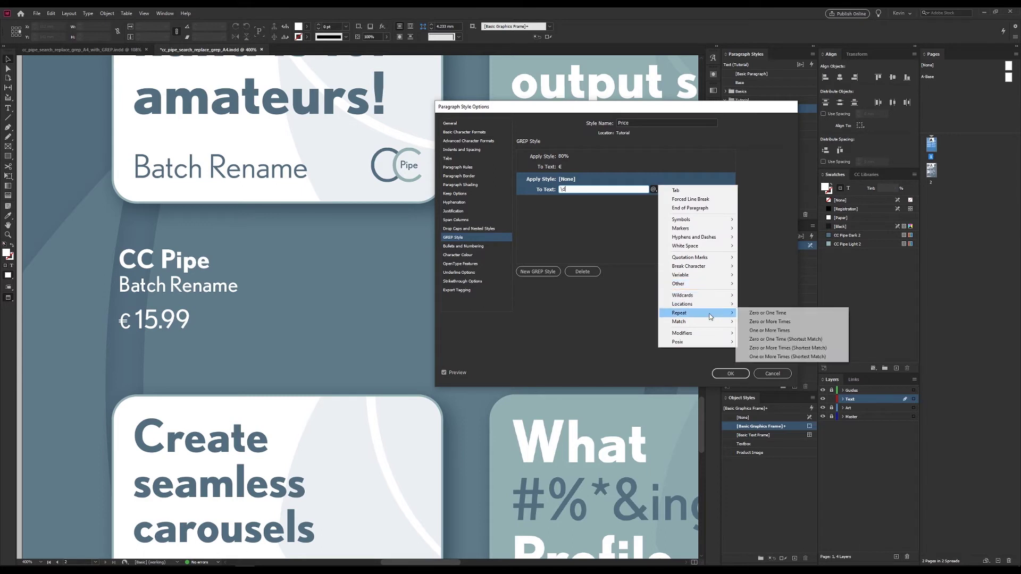
pyautogui.click(772, 332)
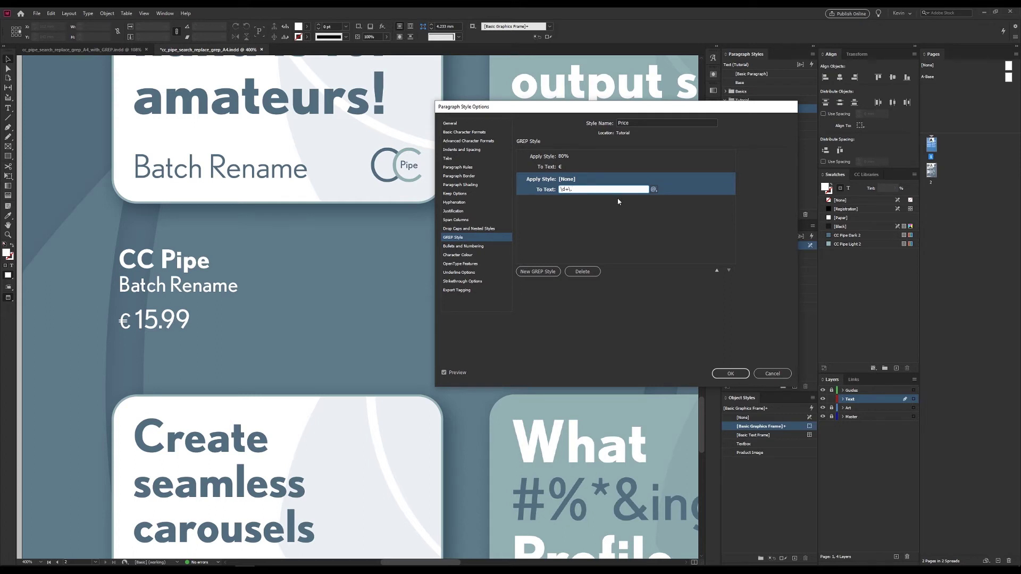
pyautogui.write('\\d\\d')
# Step: Apply the Light character style to the price digits, lightening 15.99
pyautogui.click(573, 179)
pyautogui.click(587, 229)
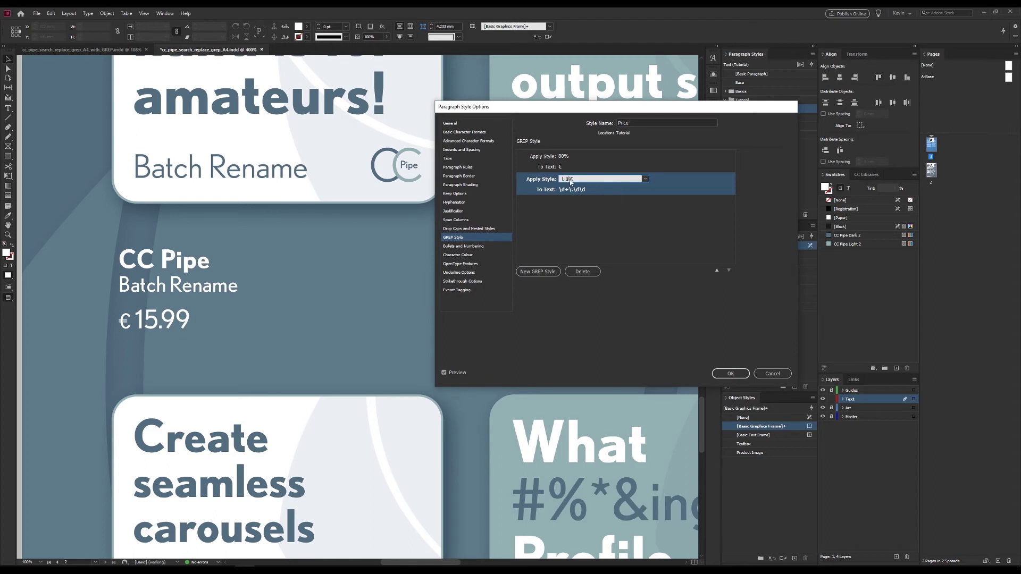
pyautogui.click(590, 221)
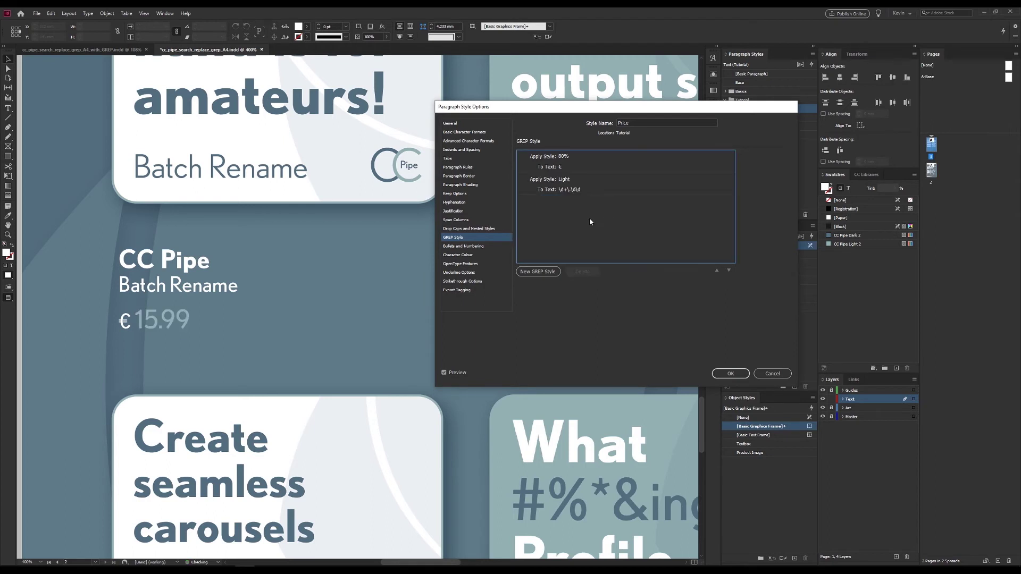
pyautogui.click(552, 273)
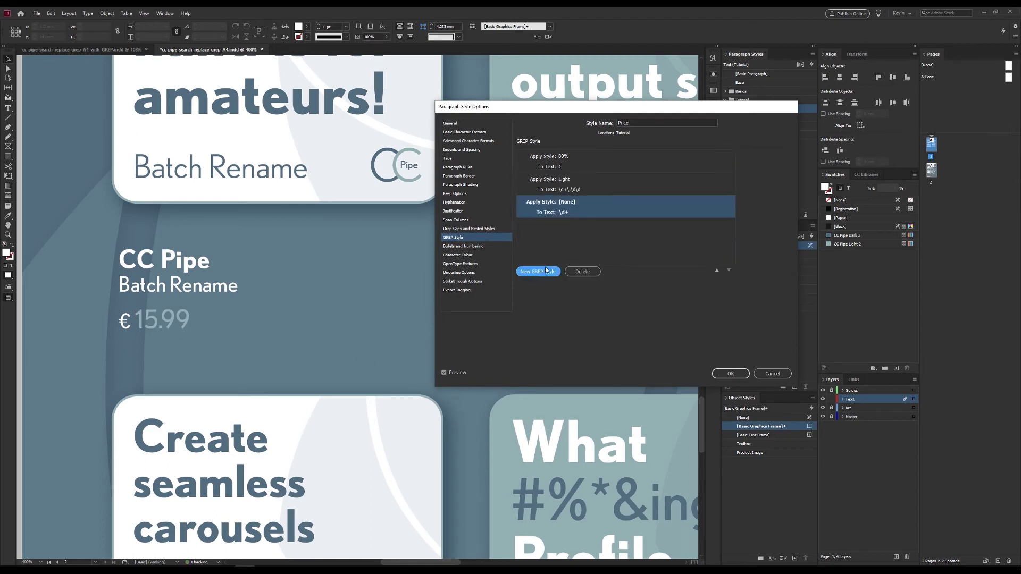
# Step: Set the third rule's pattern to (?<=\.)\d\d using a positive lookbehind
pyautogui.click(572, 212)
pyautogui.press('BackSpace')
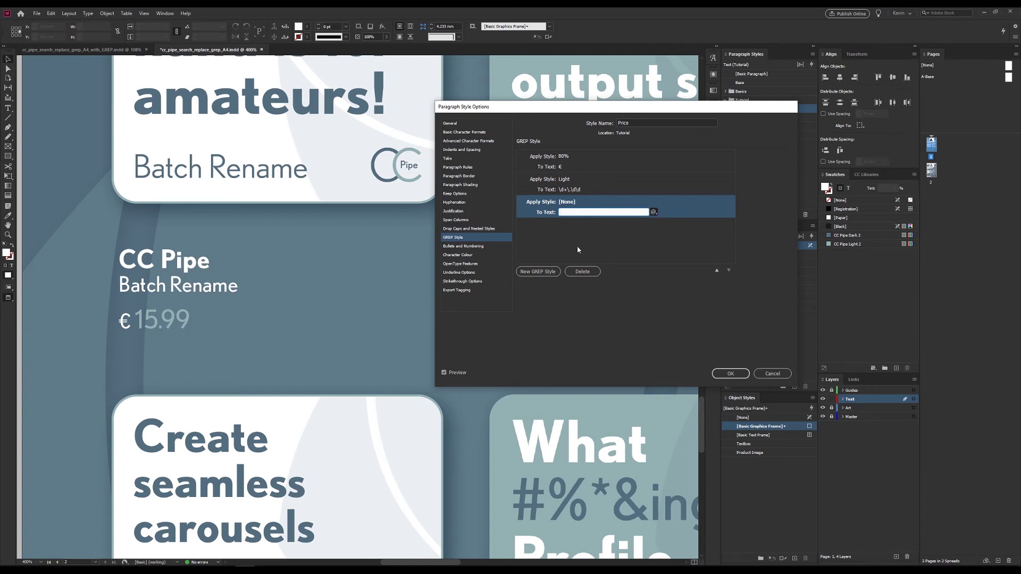
pyautogui.click(653, 212)
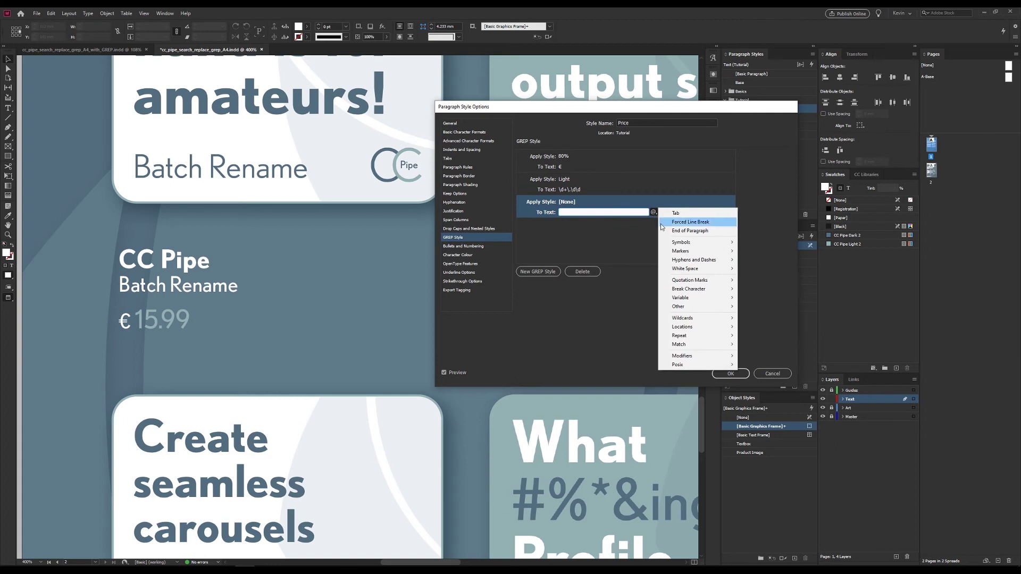
pyautogui.moveTo(717, 345)
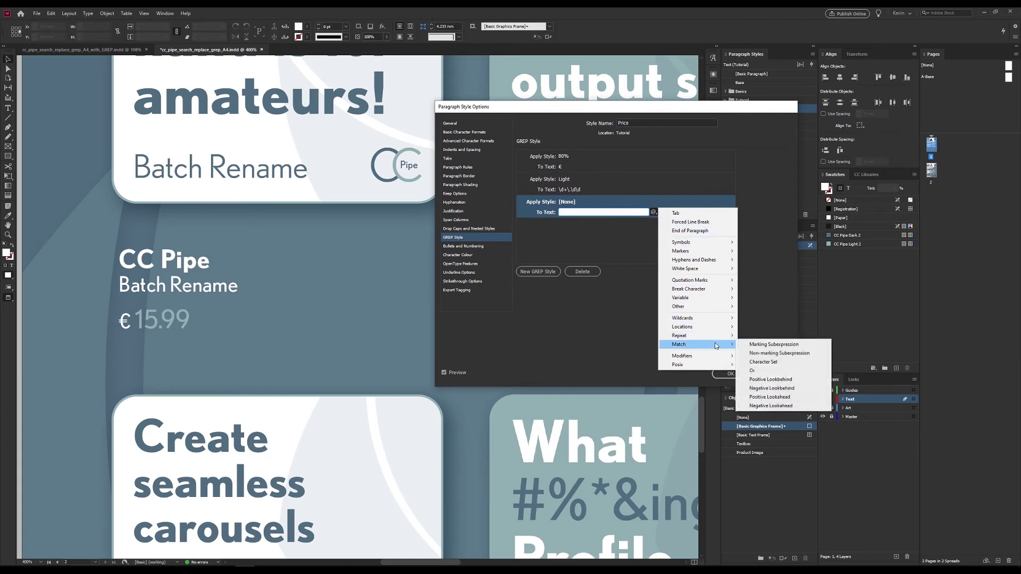
pyautogui.click(773, 380)
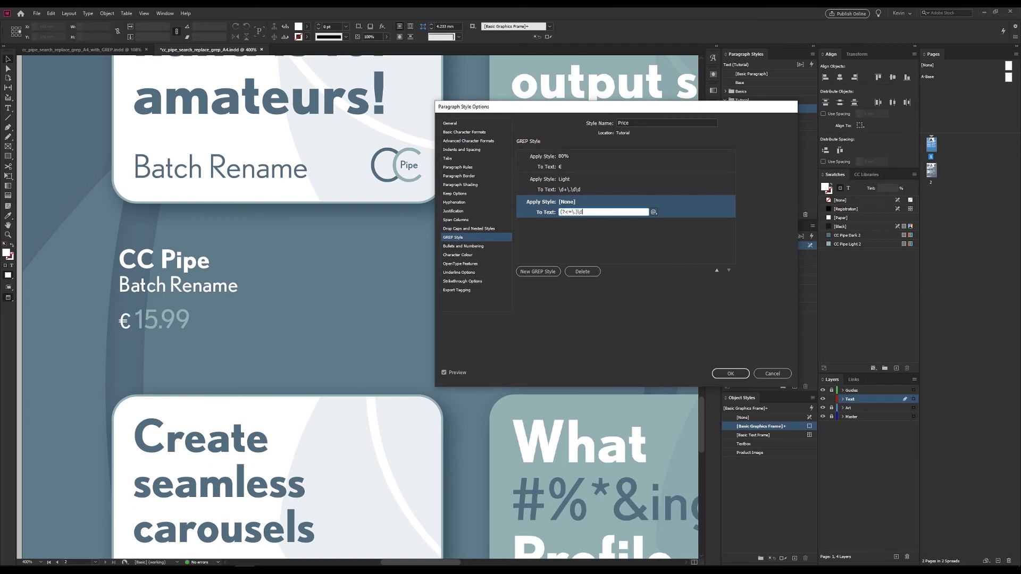
# Step: Apply the Decimal character style to the cents and save the Price style
pyautogui.click(578, 203)
pyautogui.click(578, 203)
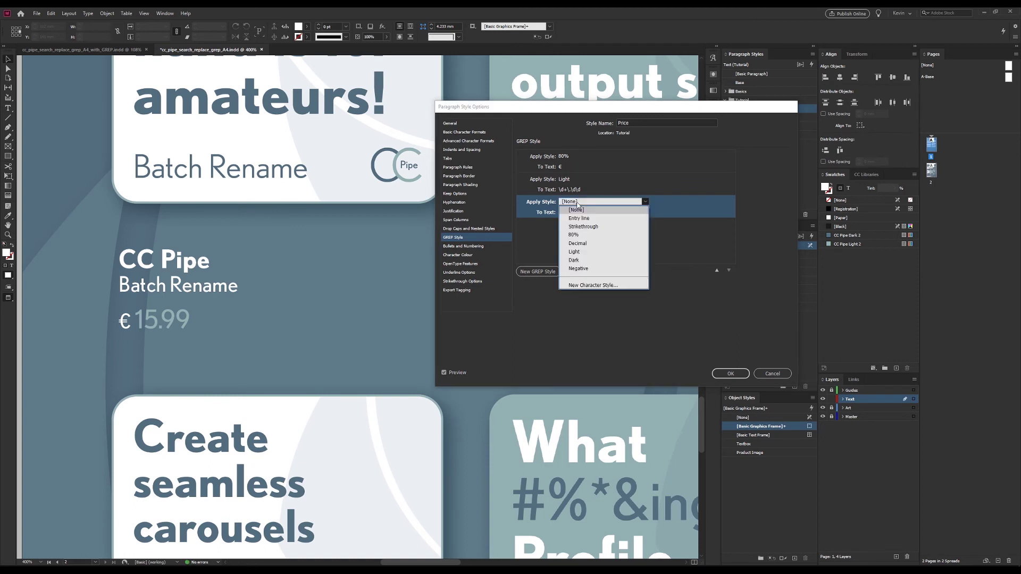
pyautogui.click(586, 244)
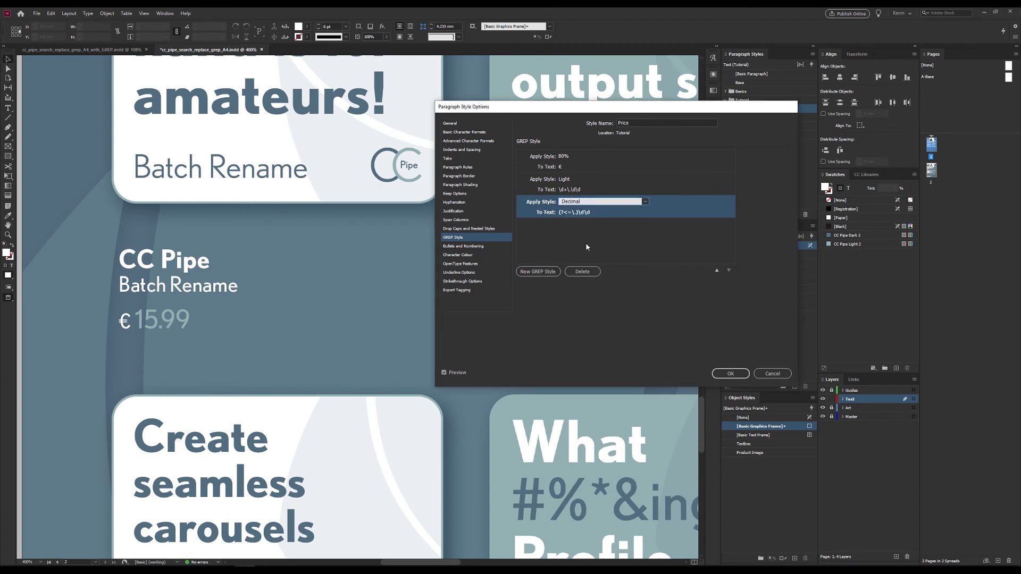
pyautogui.click(586, 245)
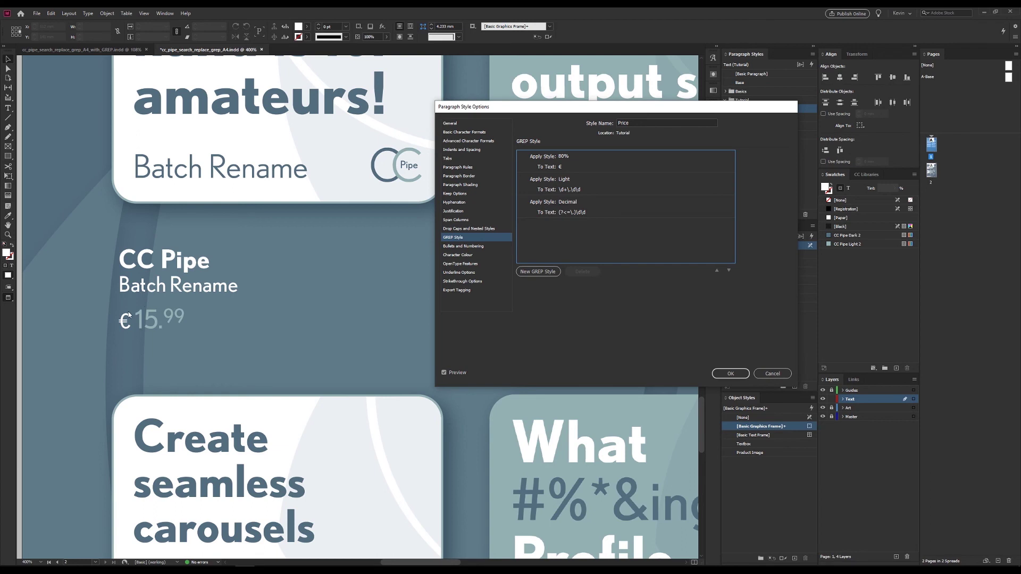
pyautogui.click(731, 373)
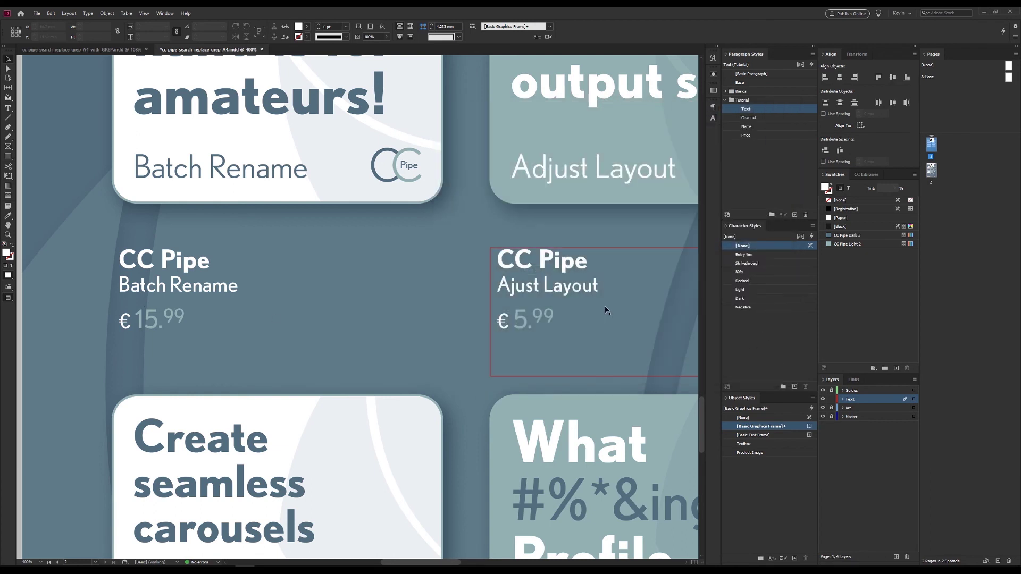
pyautogui.hotkey('ctrl', '0')
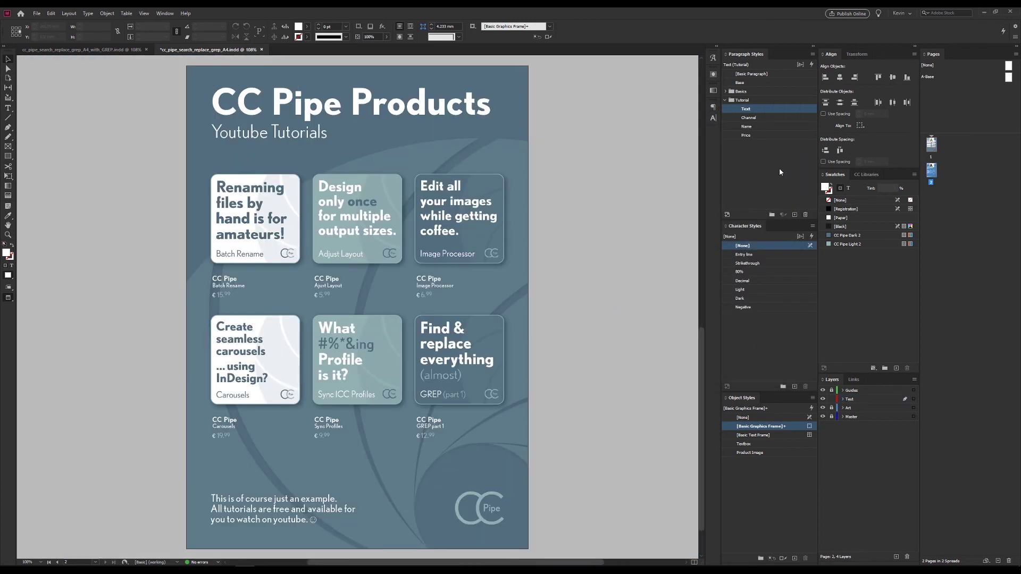
pyautogui.rightClick(747, 136)
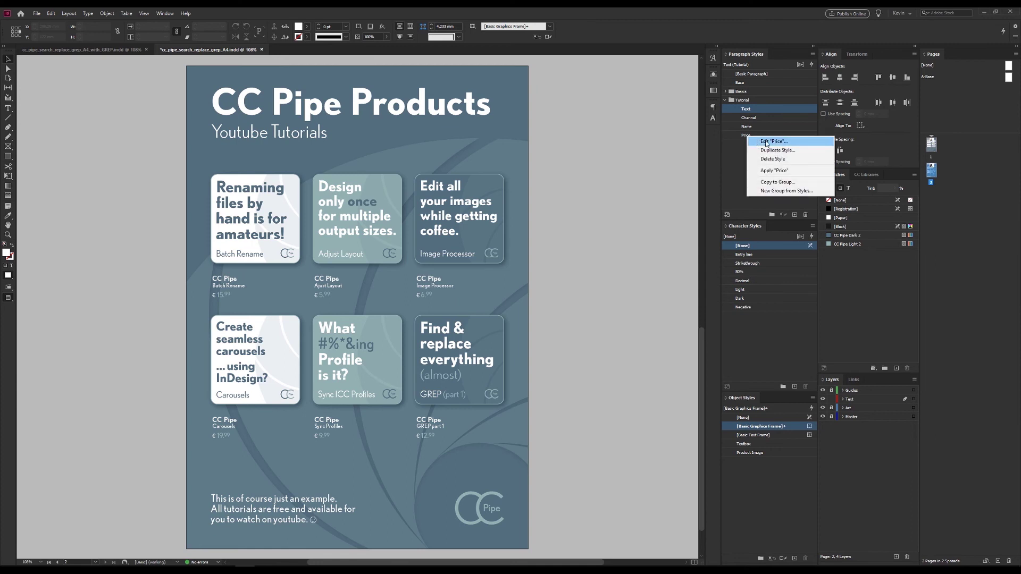
pyautogui.click(653, 174)
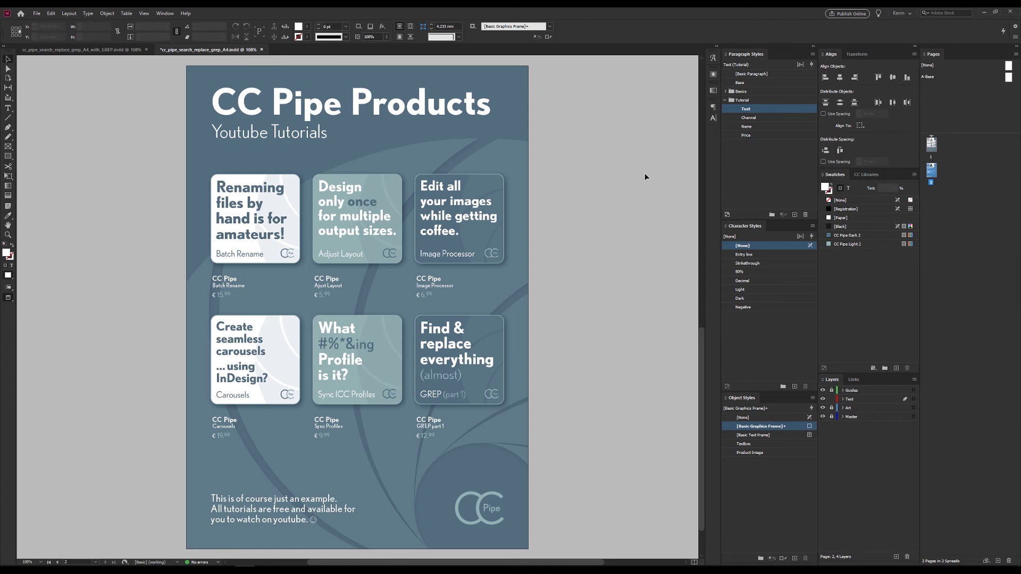